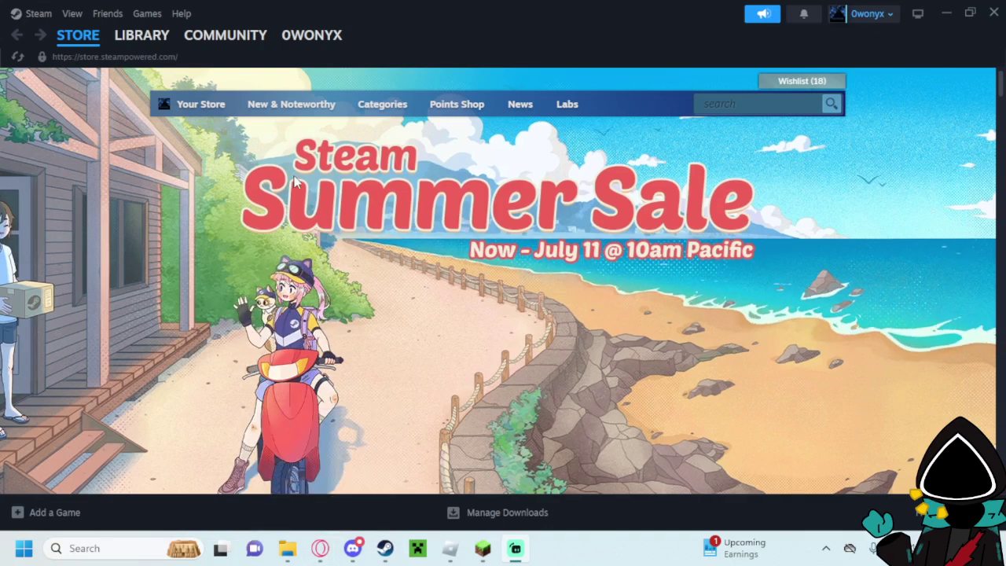
# Open the Among Us page in the Steam library
pyautogui.click(125, 44)
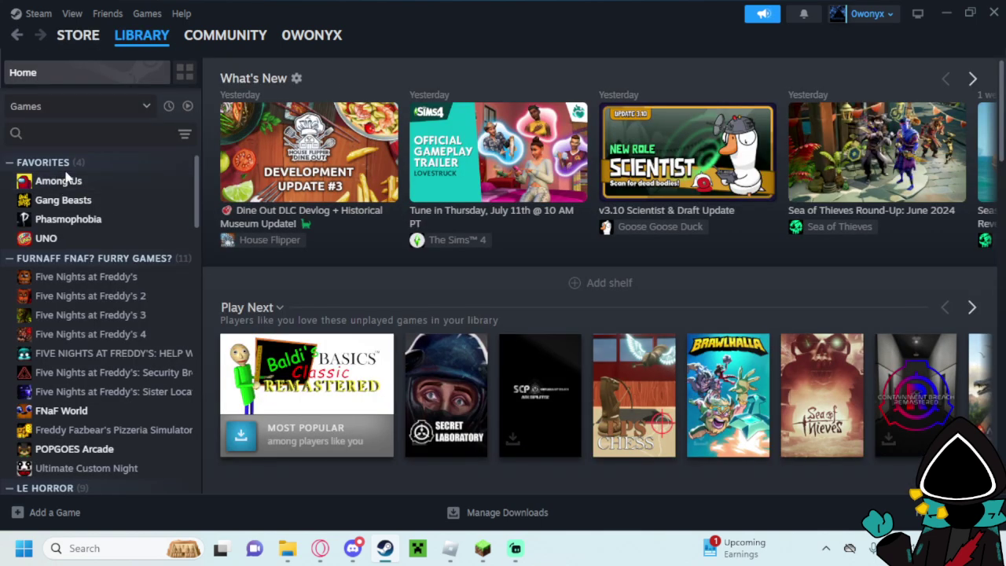
pyautogui.click(68, 180)
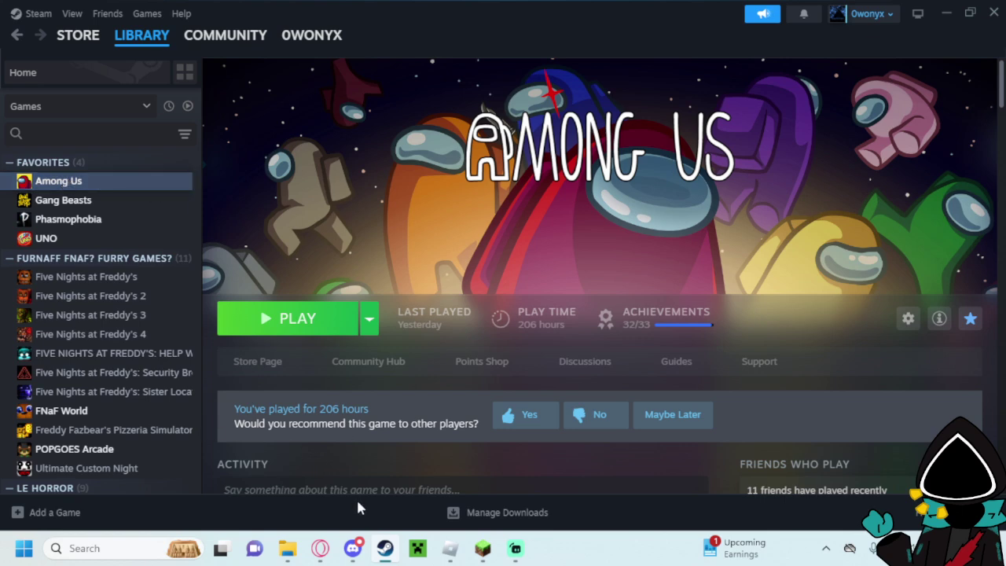
# Switch to the Opera browser and search Google for "steam console command"
pyautogui.click(320, 549)
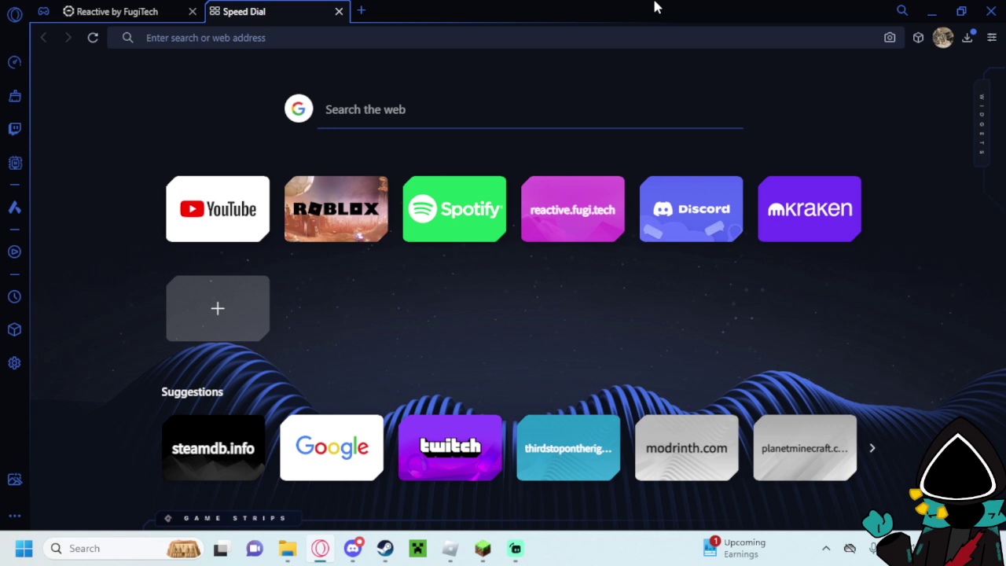
pyautogui.write('s')
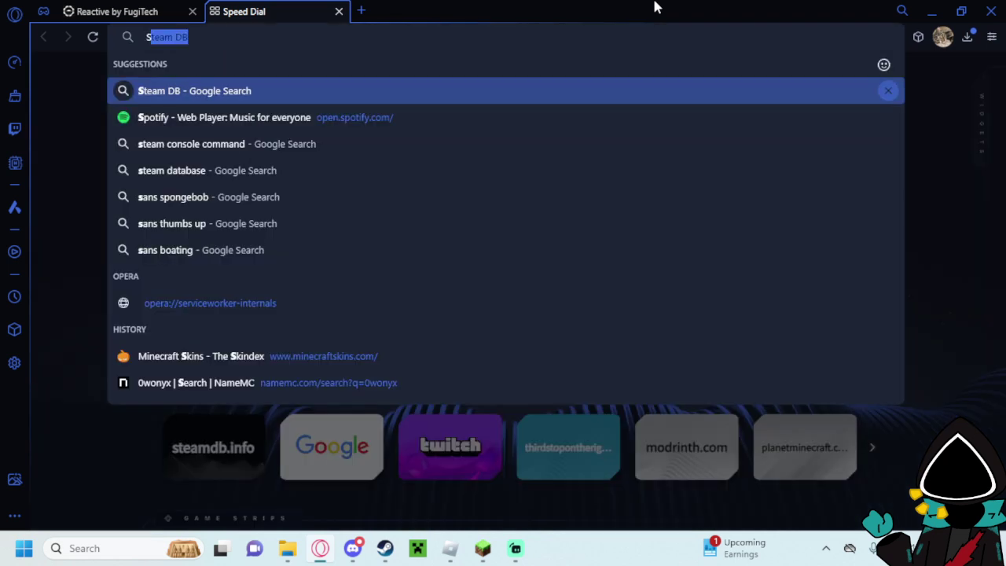
pyautogui.write('team console')
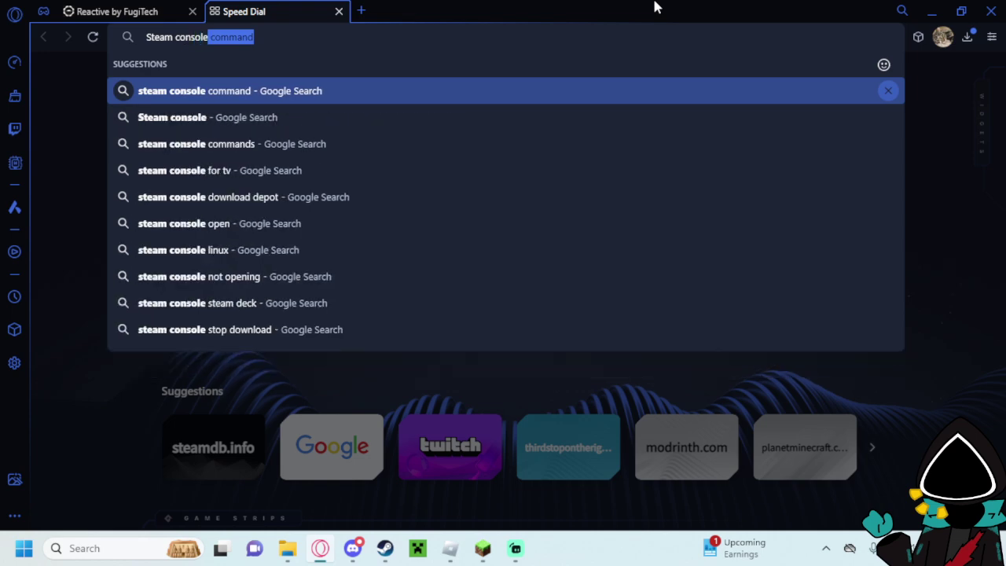
pyautogui.press('Return')
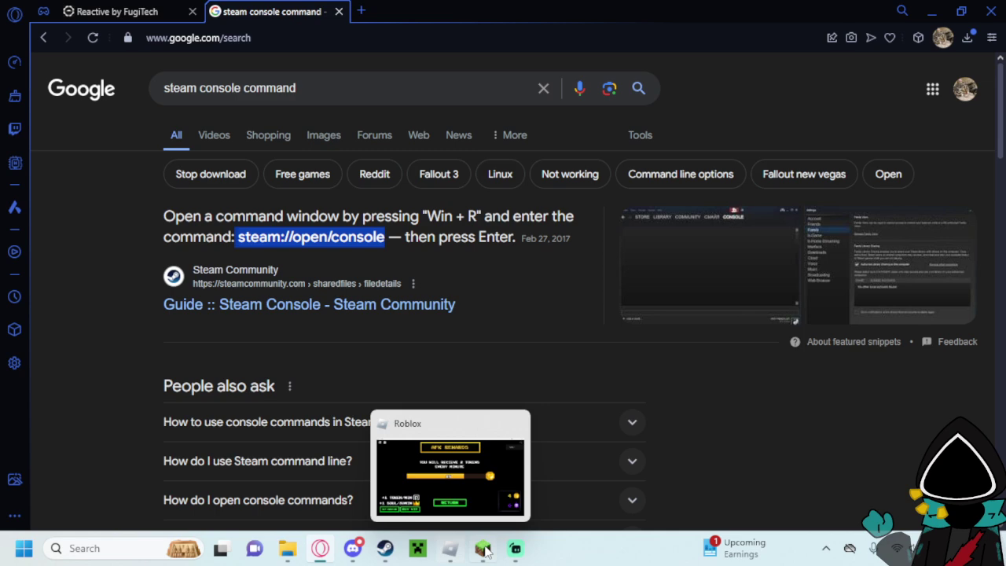
# Load steam://open/console in a new browser tab and allow it to open Steam's console
pyautogui.click(363, 11)
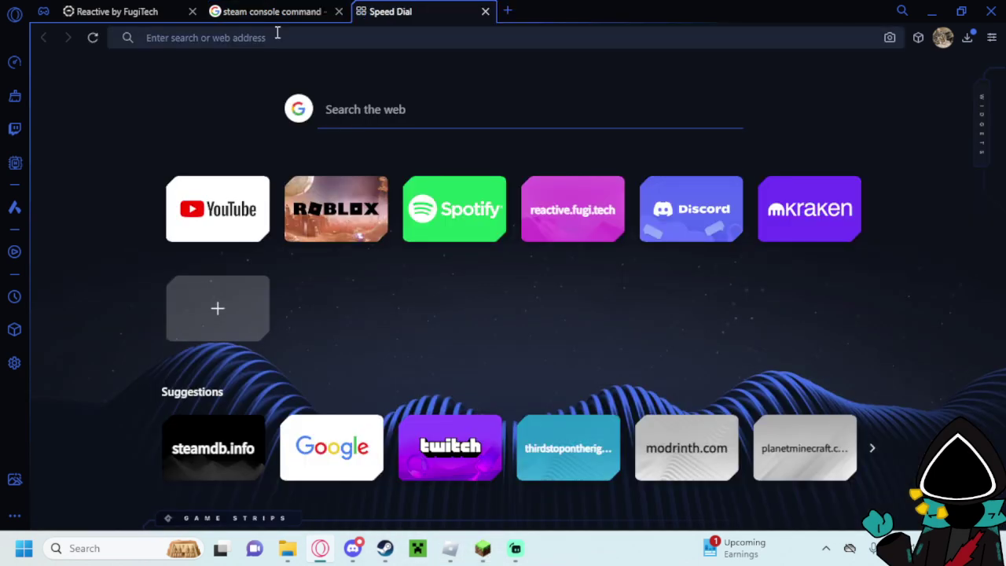
pyautogui.write('steam://open/console')
pyautogui.press('Return')
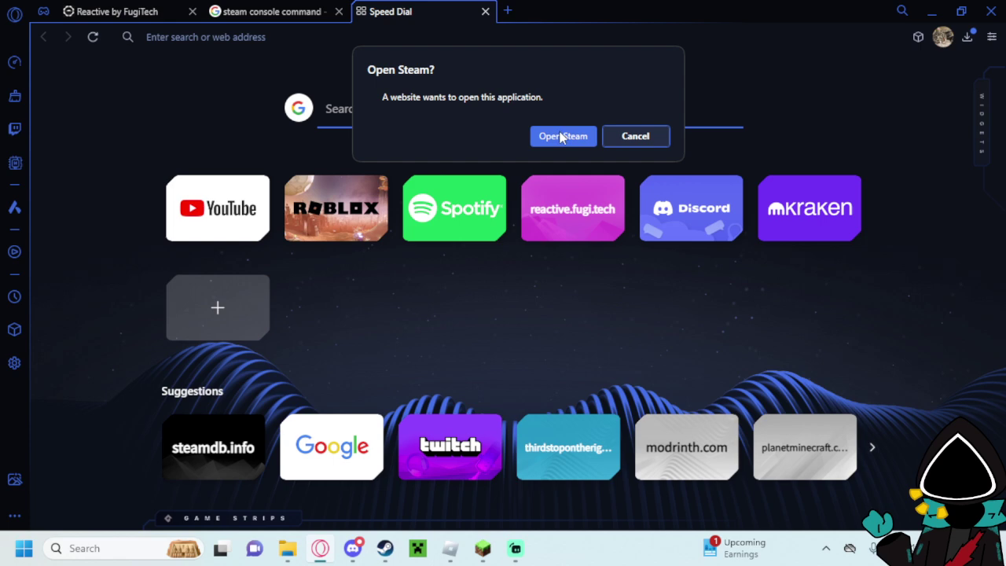
pyautogui.click(563, 136)
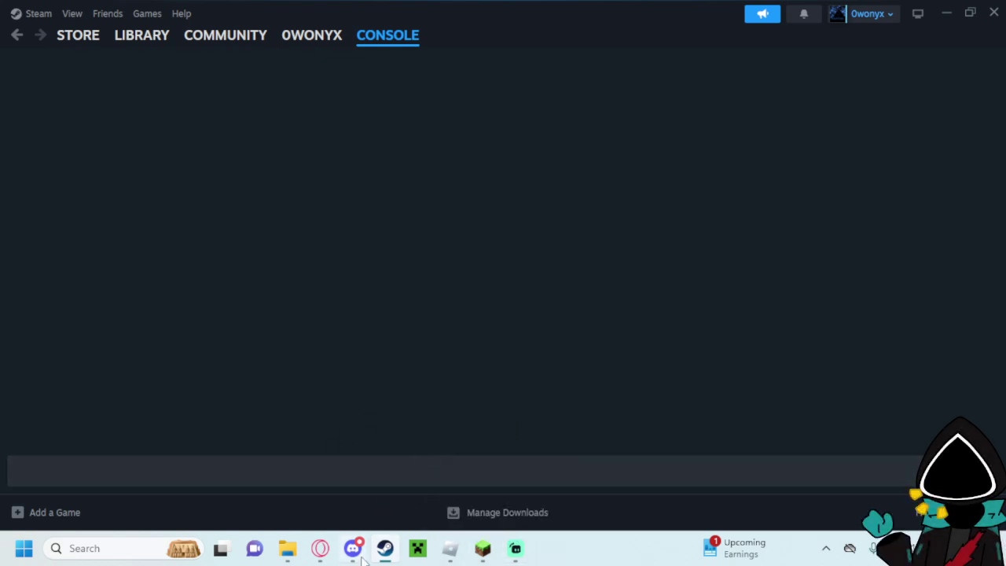
# Return to the Opera browser and open the SteamDB website, steamdb.info
pyautogui.click(326, 550)
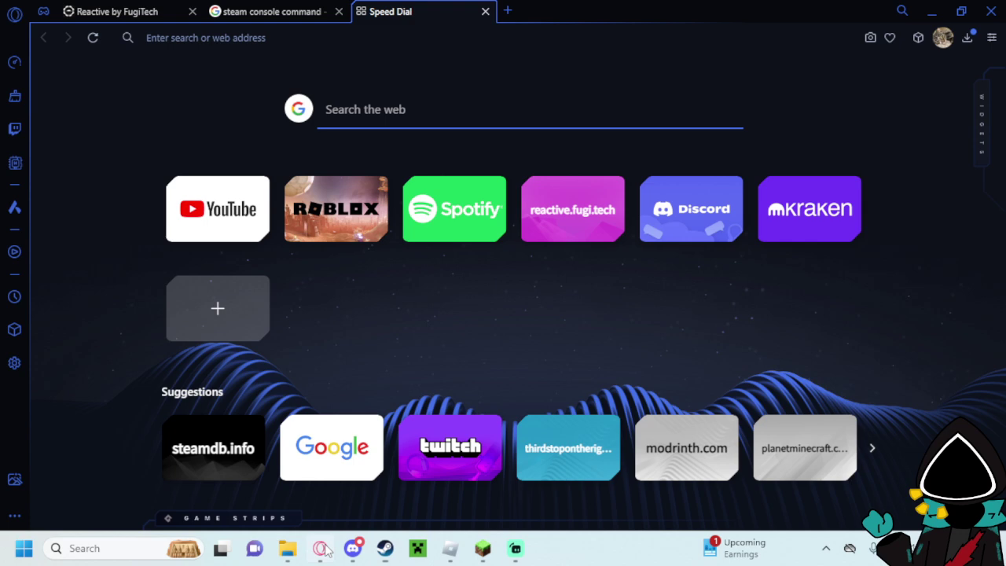
pyautogui.click(249, 38)
pyautogui.write('SteamDB')
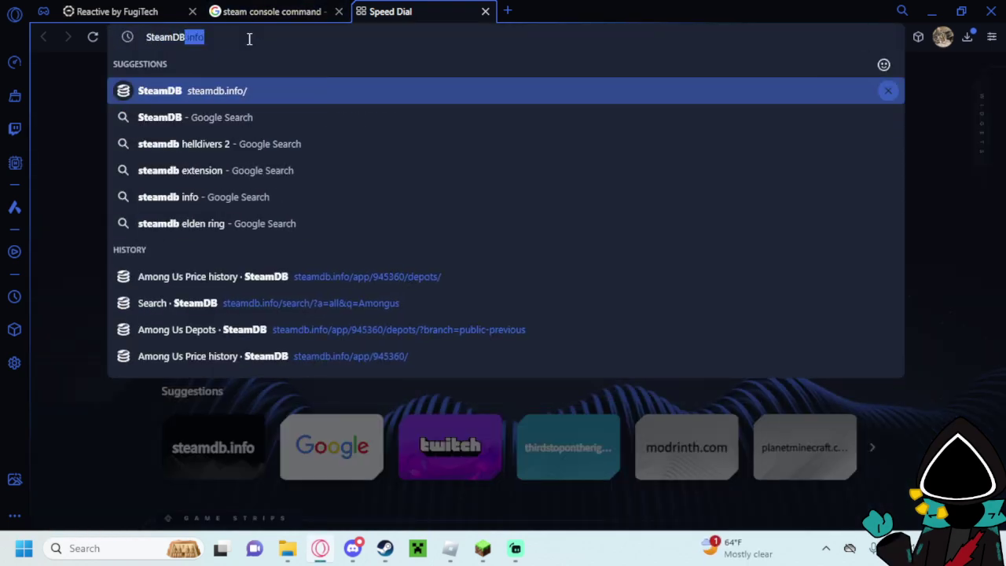
pyautogui.press('Return')
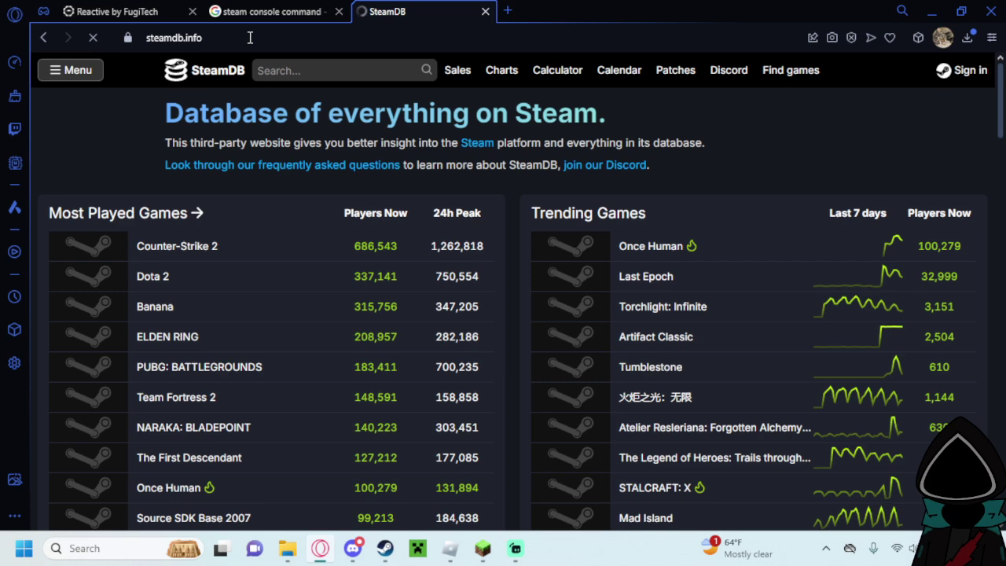
# Reopen SteamDB in another tab through a Google search for "Steam db" and close the duplicate SteamDB tab
pyautogui.click(511, 10)
pyautogui.write('Steam')
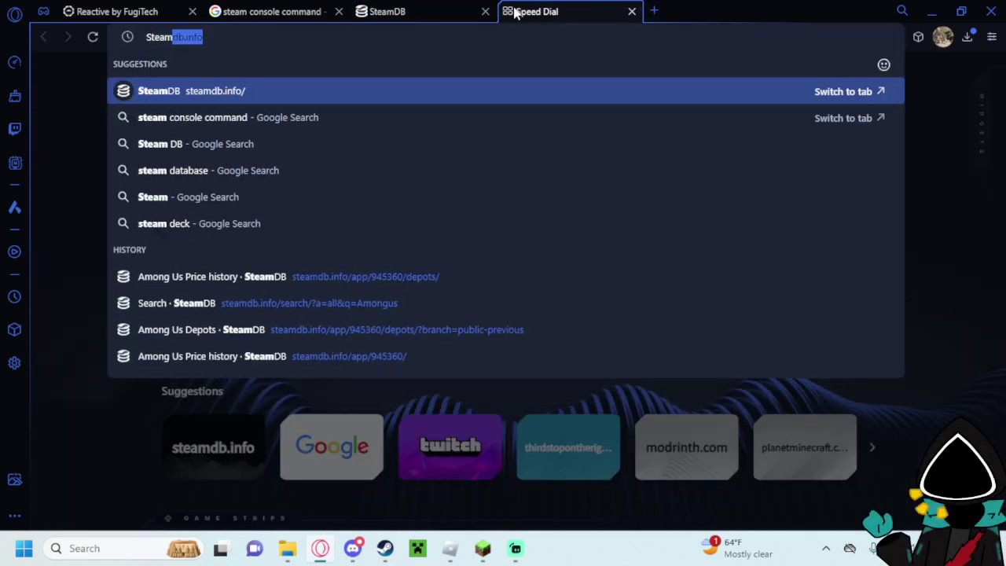
pyautogui.write(' db')
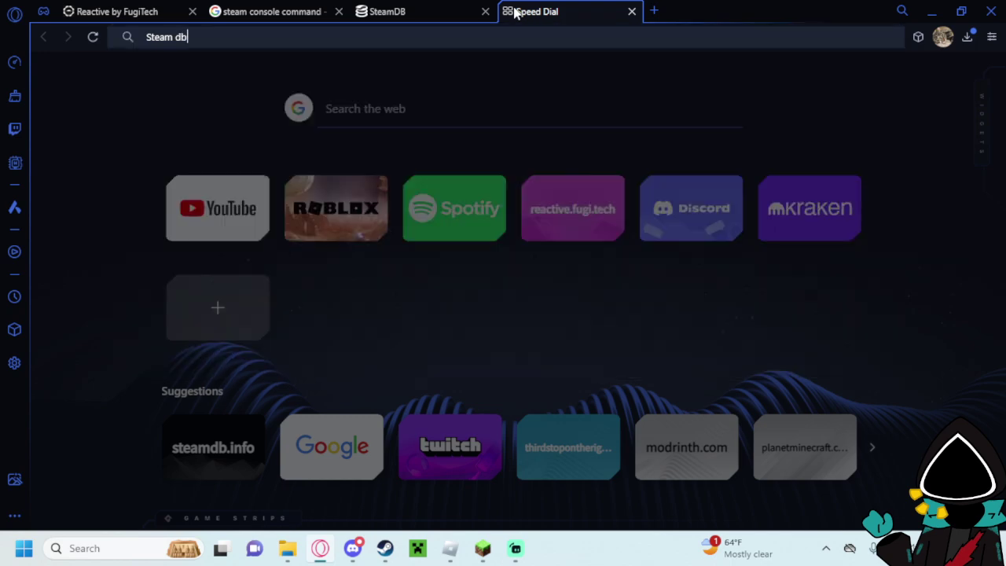
pyautogui.press('Return')
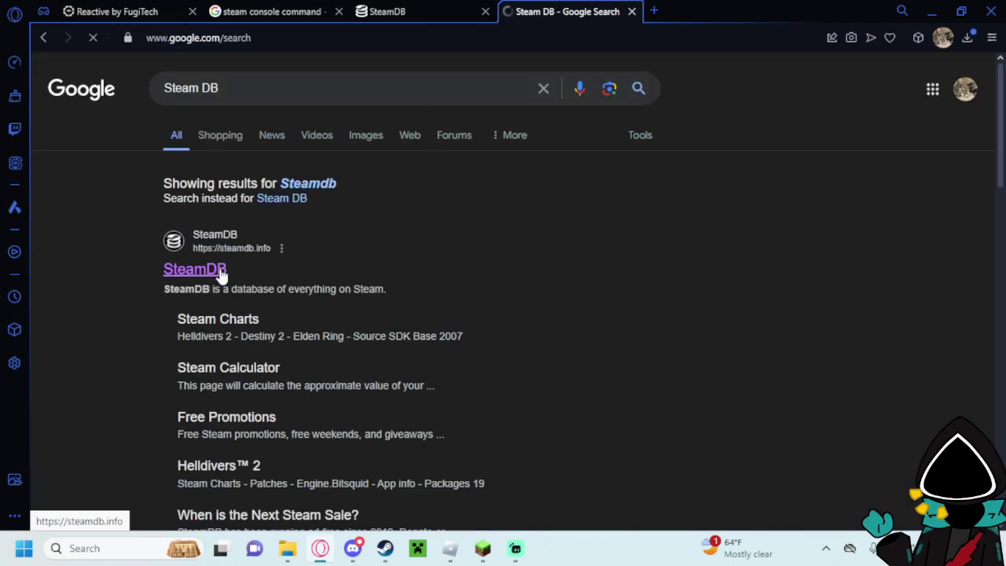
pyautogui.click(221, 272)
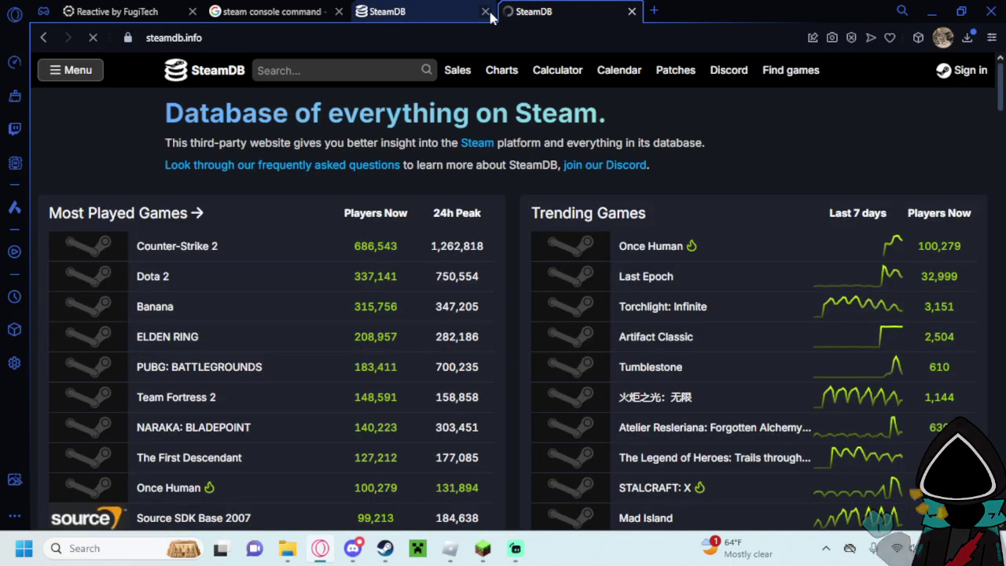
pyautogui.click(486, 12)
# Search SteamDB for "among us" and open the Among Us app page
pyautogui.scroll(-8, 360, 321)
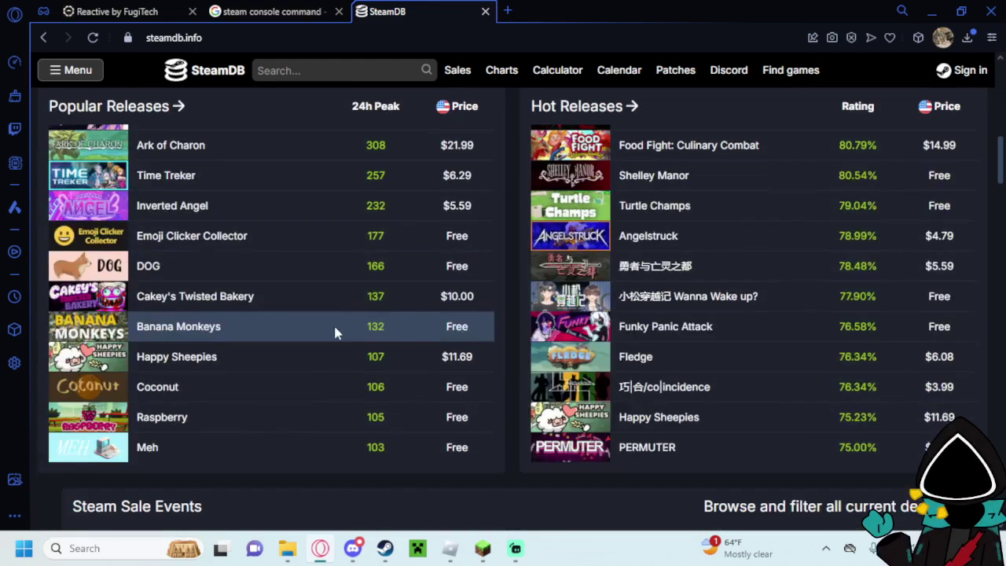
pyautogui.scroll(8, 335, 330)
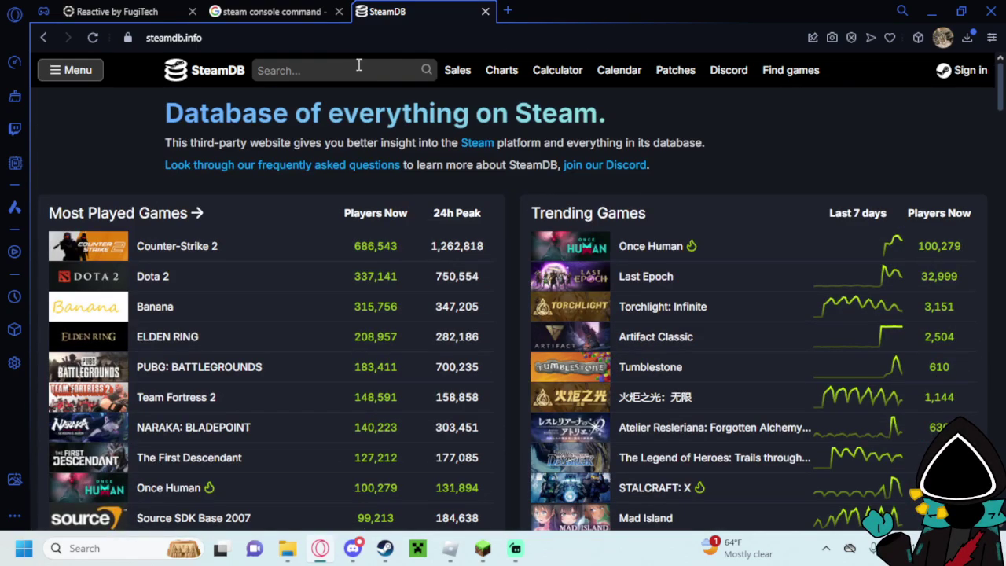
pyautogui.click(359, 68)
pyautogui.write('among u')
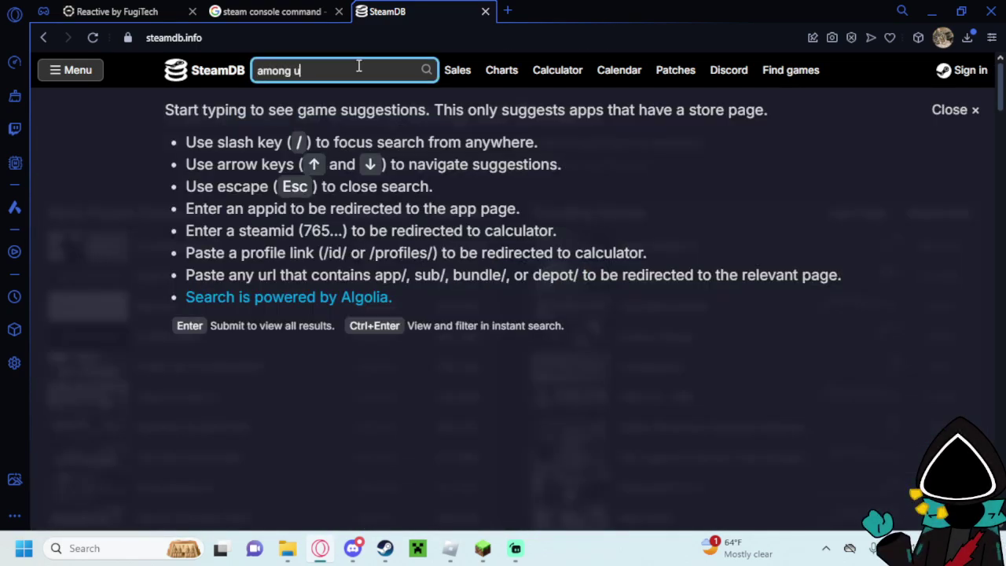
pyautogui.write('s')
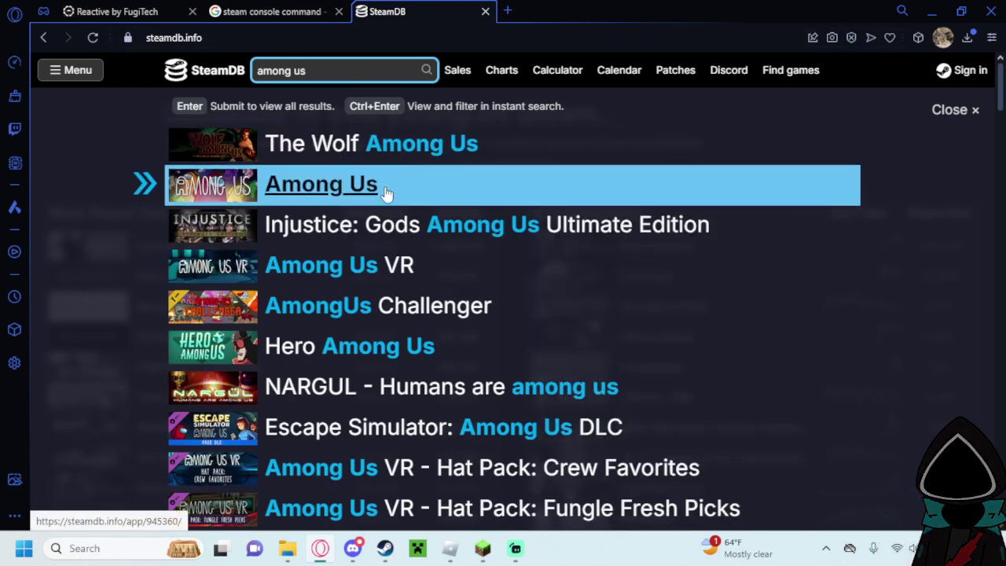
pyautogui.click(385, 192)
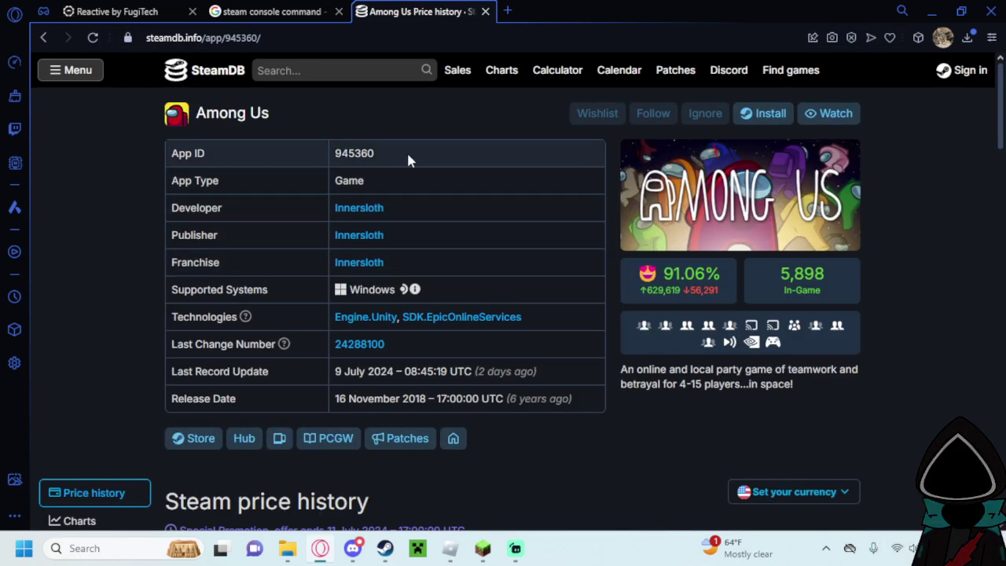
# Copy the Among Us App ID 945360 and add it after download_depot in the Discord message draft
pyautogui.moveTo(347, 167); pyautogui.dragTo(335, 155)
pyautogui.click(355, 551)
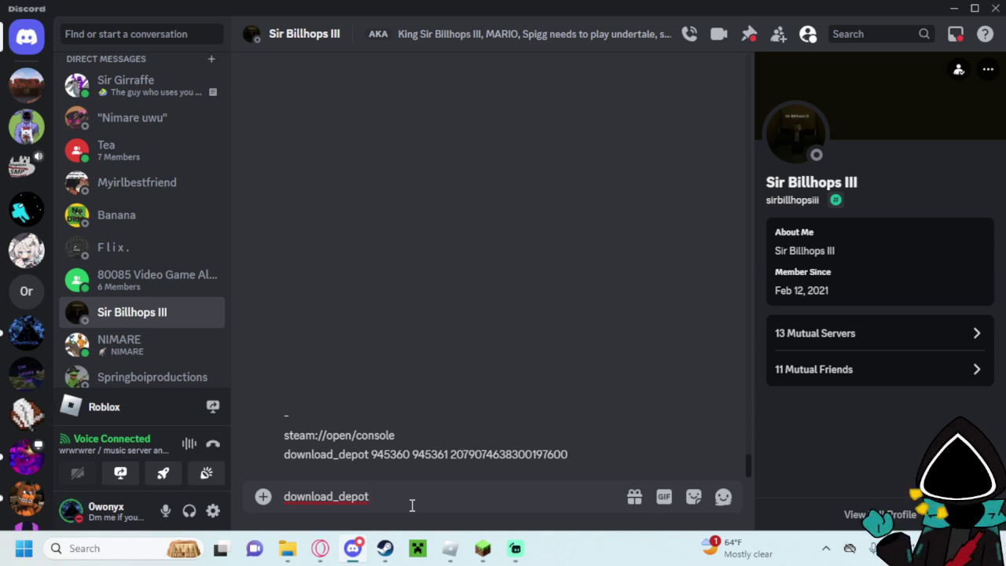
pyautogui.write('945360')
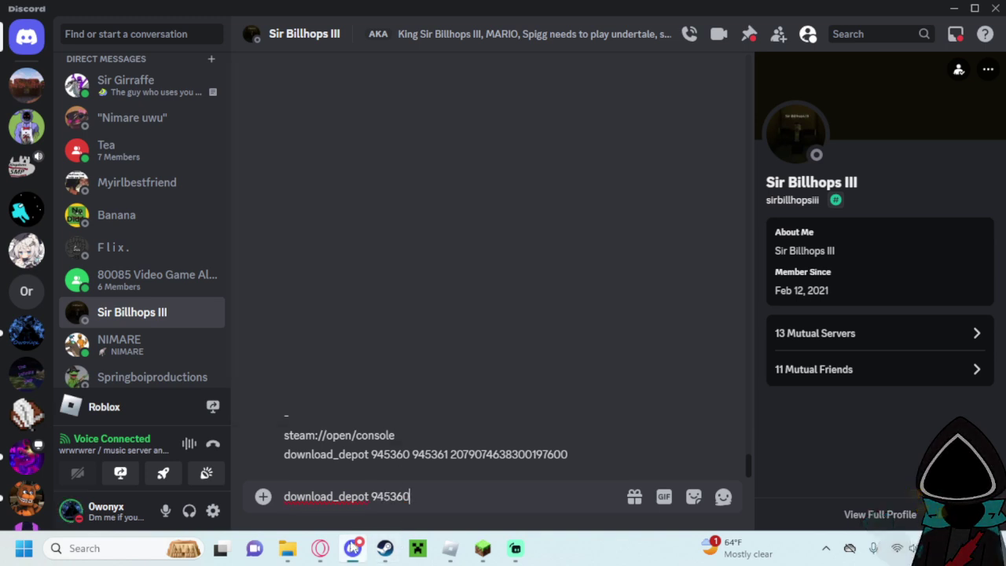
# Return to SteamDB in the browser, show the Among Us depots and select the public-previous branch
pyautogui.click(320, 548)
pyautogui.scroll(-2, 330, 209)
pyautogui.scroll(-2, 330, 211)
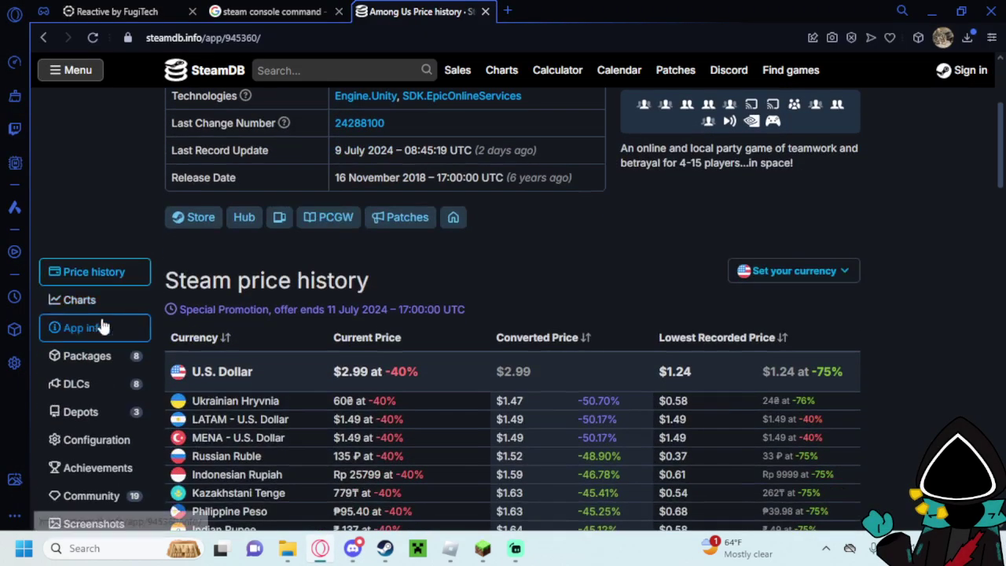
pyautogui.click(96, 413)
pyautogui.scroll(-1, 378, 356)
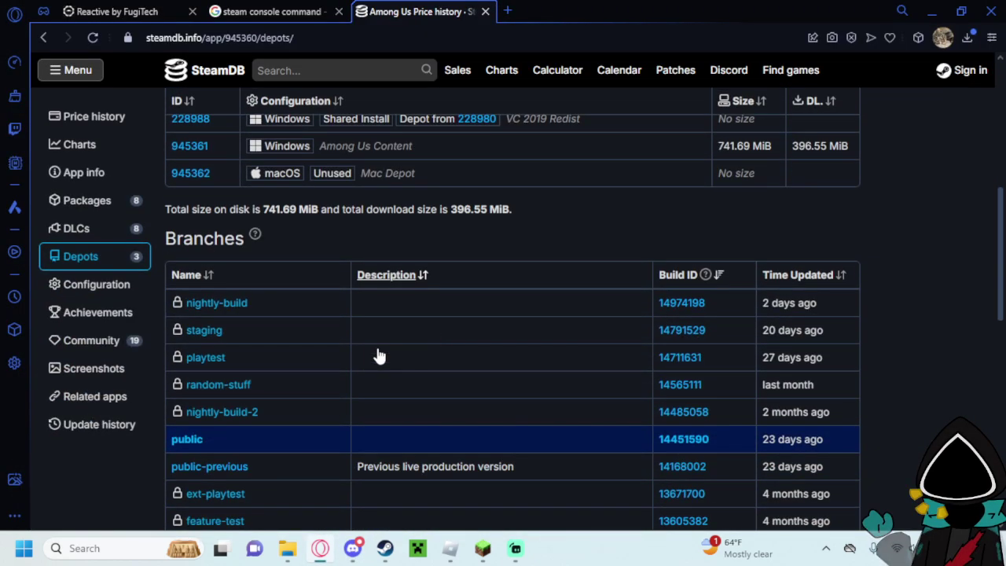
pyautogui.scroll(-1, 422, 407)
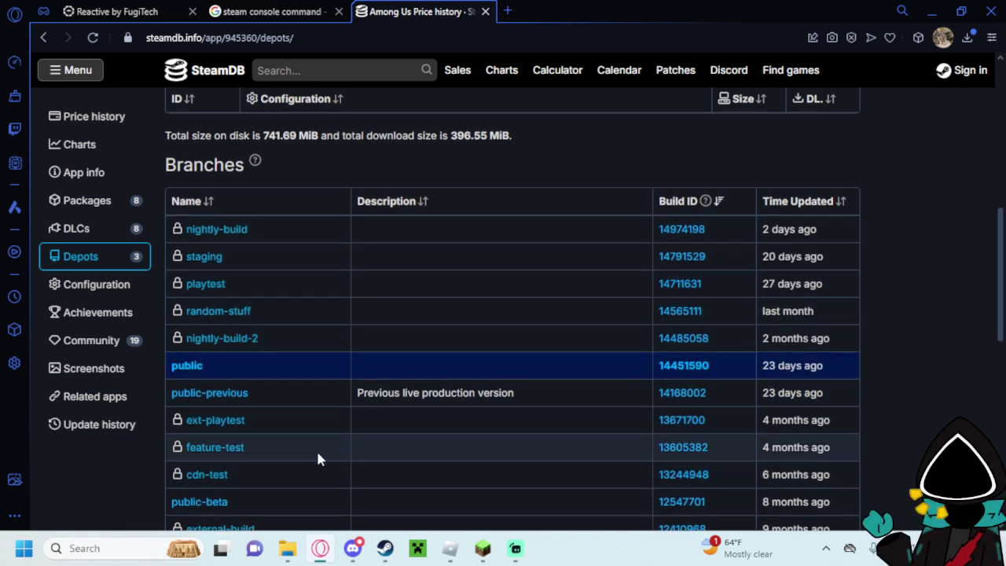
pyautogui.click(223, 400)
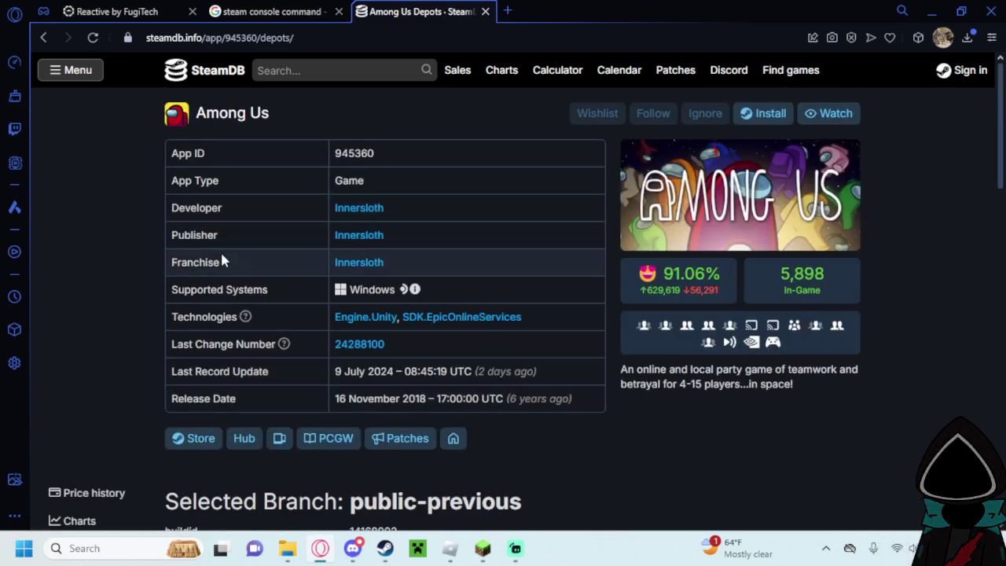
# Copy the Windows depot ID 945361 and append it to the download_depot command in the Discord draft
pyautogui.scroll(-2, 332, 151)
pyautogui.scroll(-3, 336, 170)
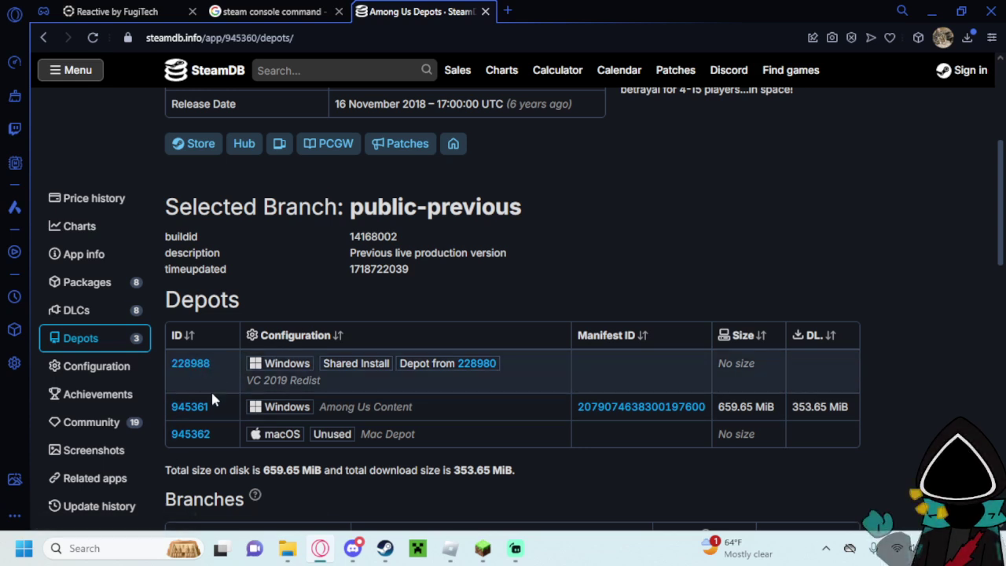
pyautogui.moveTo(209, 401); pyautogui.dragTo(164, 403)
pyautogui.hotkey('ctrl', 'c')
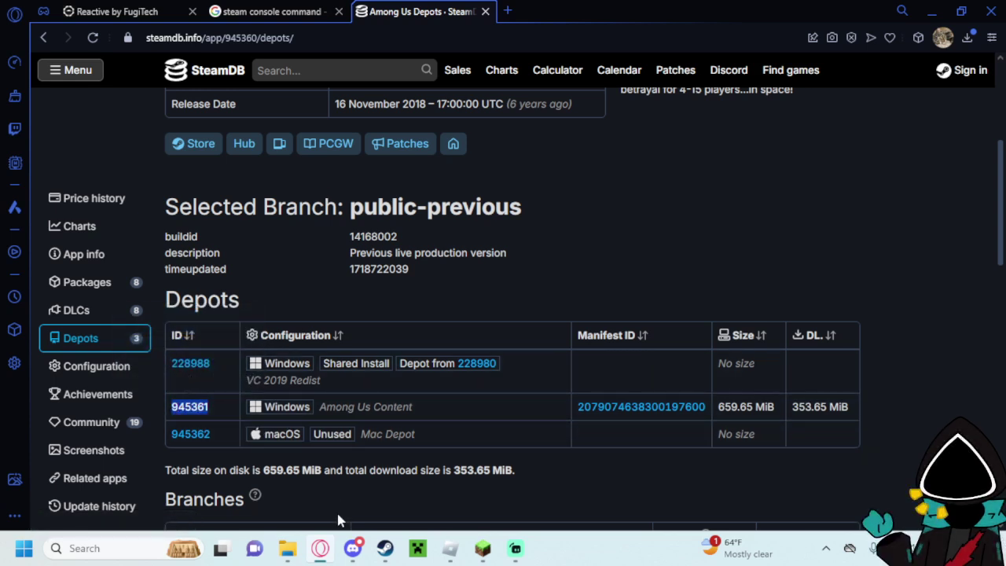
pyautogui.click(353, 548)
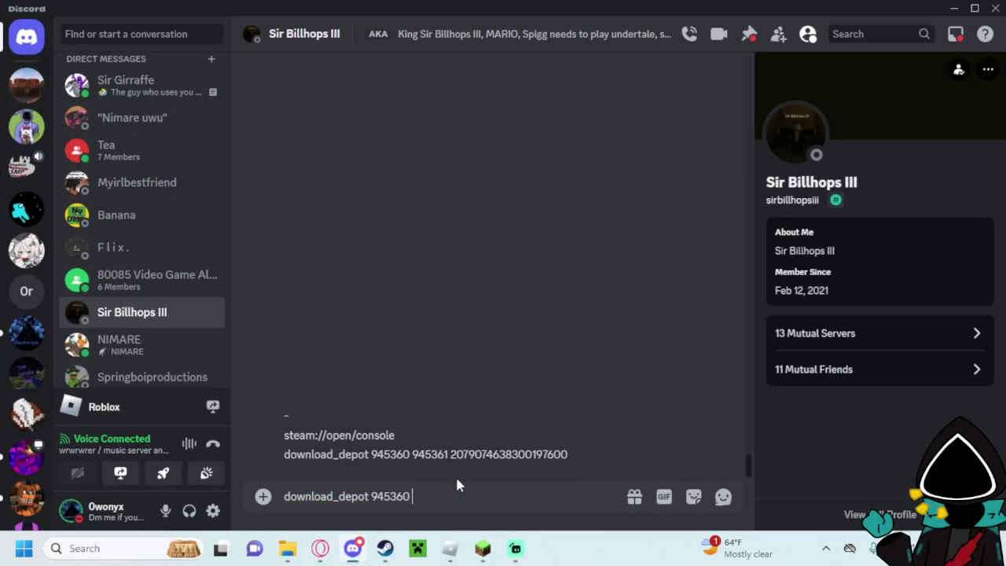
pyautogui.hotkey('ctrl', 'v')
pyautogui.click(320, 548)
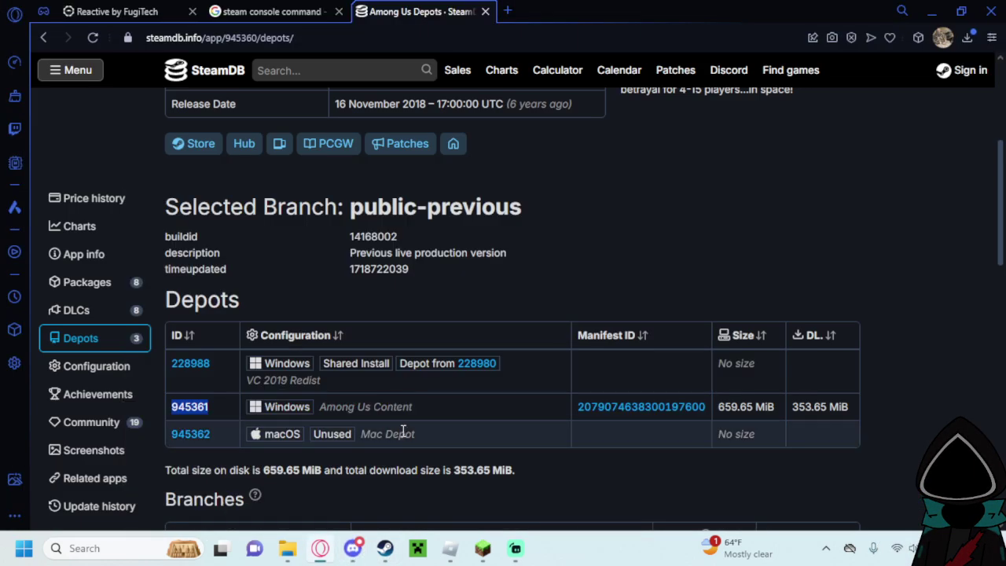
pyautogui.moveTo(575, 407); pyautogui.dragTo(706, 407)
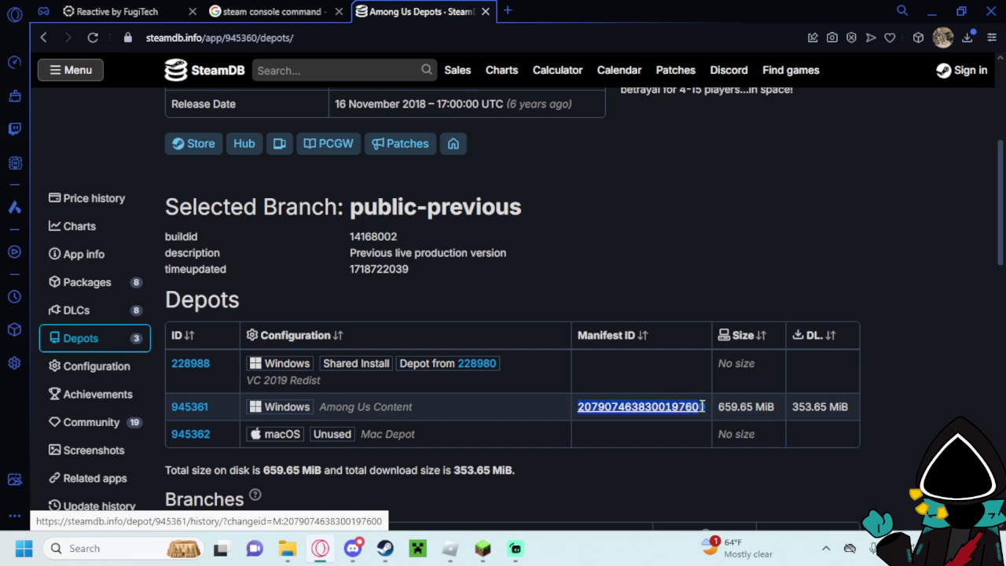
pyautogui.click(353, 548)
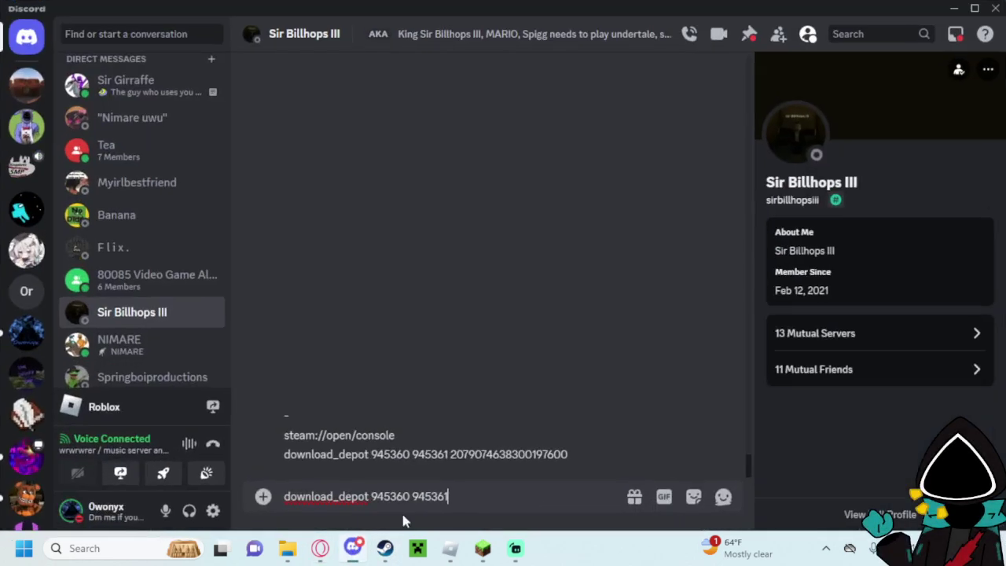
pyautogui.hotkey('ctrl', 'v')
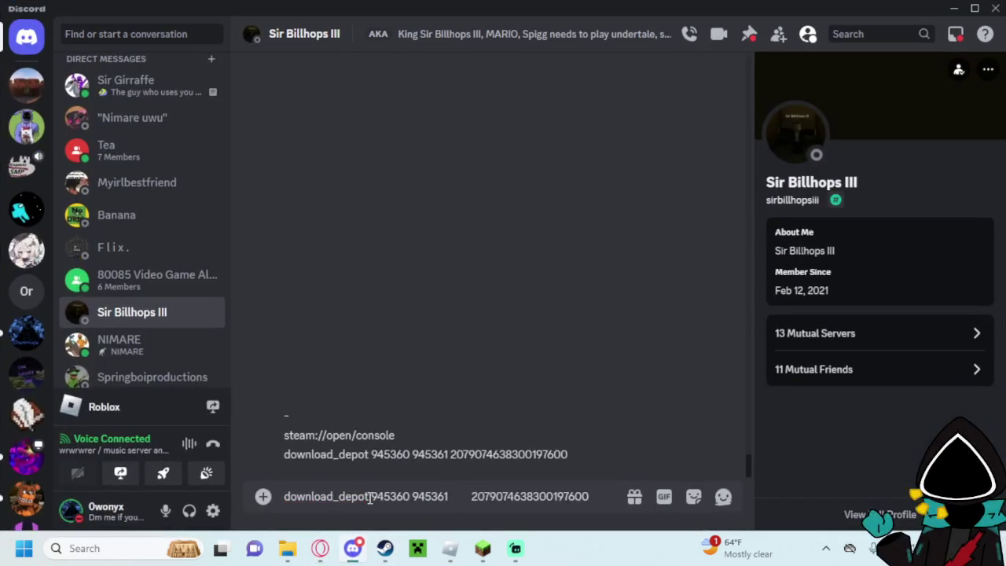
# Remove the extra spaces between the depot ID and the manifest ID in the drafted download_depot command
pyautogui.click(465, 497)
pyautogui.press('BackSpace')
pyautogui.press('BackSpace')
pyautogui.press('BackSpace')
pyautogui.press('BackSpace')
pyautogui.press('BackSpace')
pyautogui.press('BackSpace')
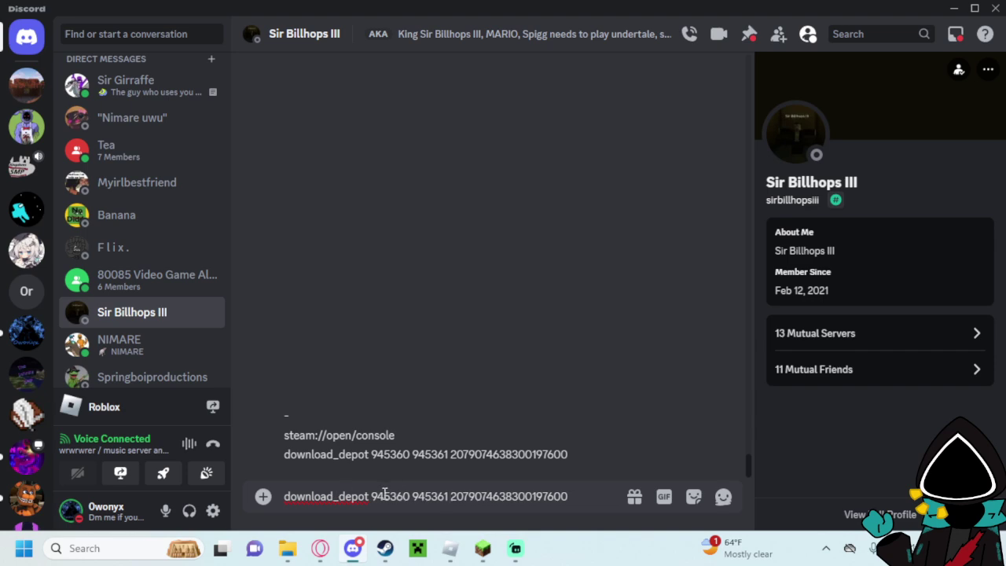
pyautogui.hotkey('alt', 'Tab')
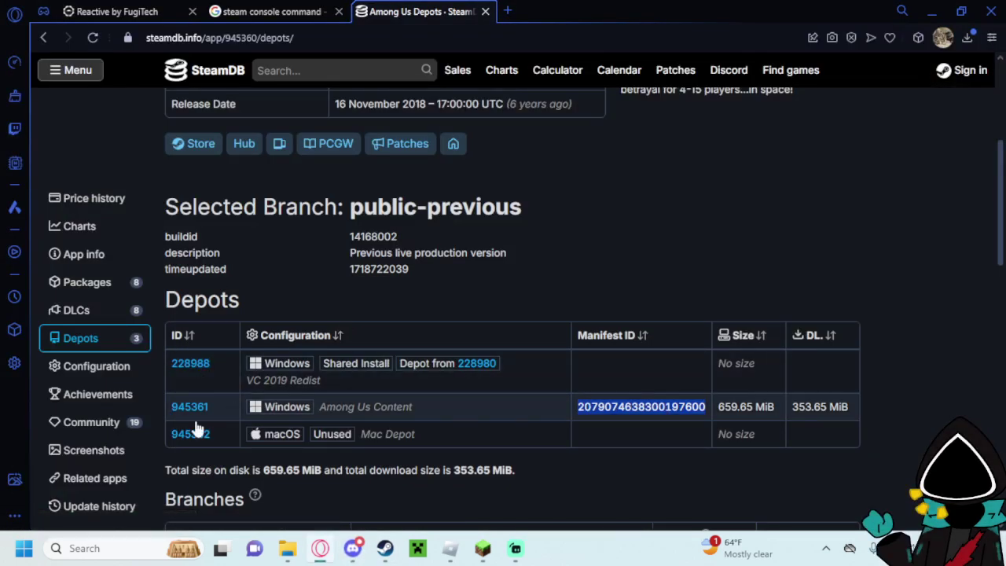
pyautogui.click(352, 550)
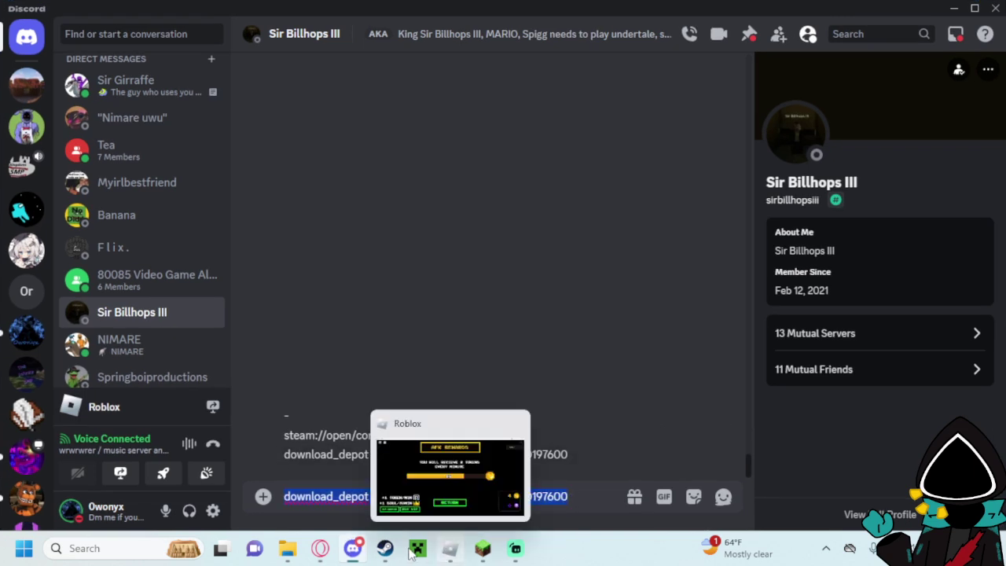
pyautogui.click(385, 548)
pyautogui.click(484, 469)
pyautogui.hotkey('ctrl', 'v')
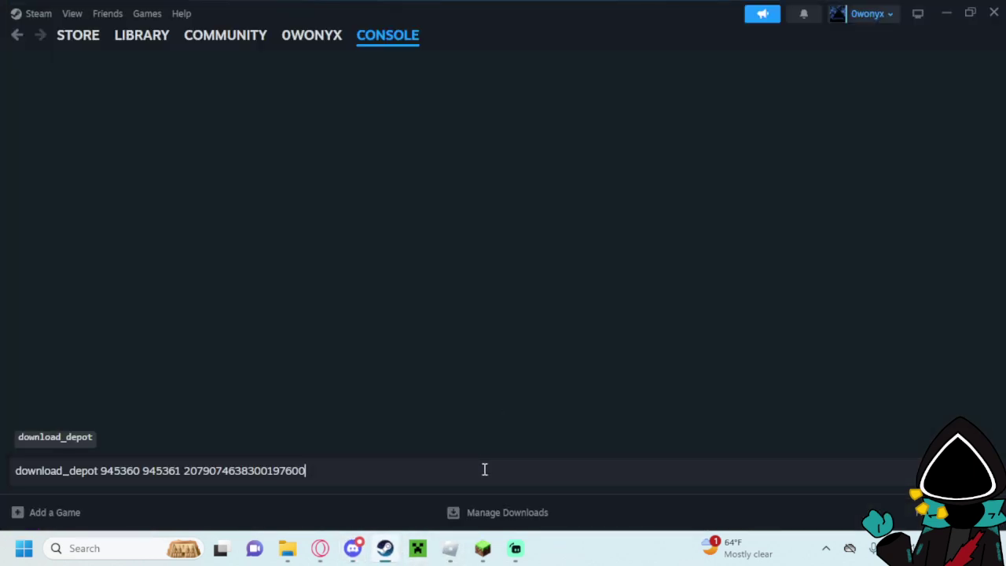
pyautogui.press('Return')
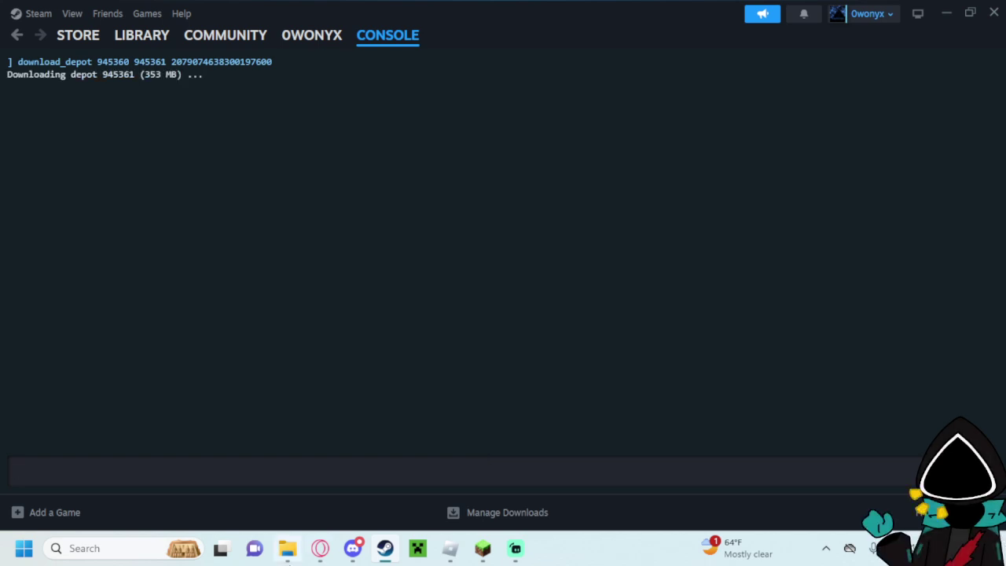
# In File Explorer, open the download folder C:\Program Files (x86)\Steam\steamapps\content\app_945360\depot_945361
pyautogui.click(297, 550)
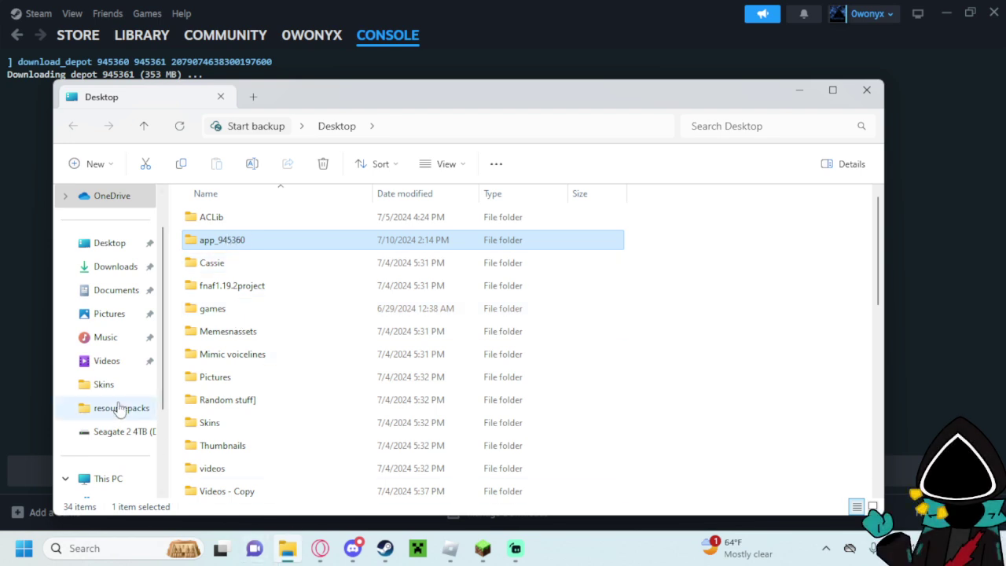
pyautogui.scroll(-3, 119, 407)
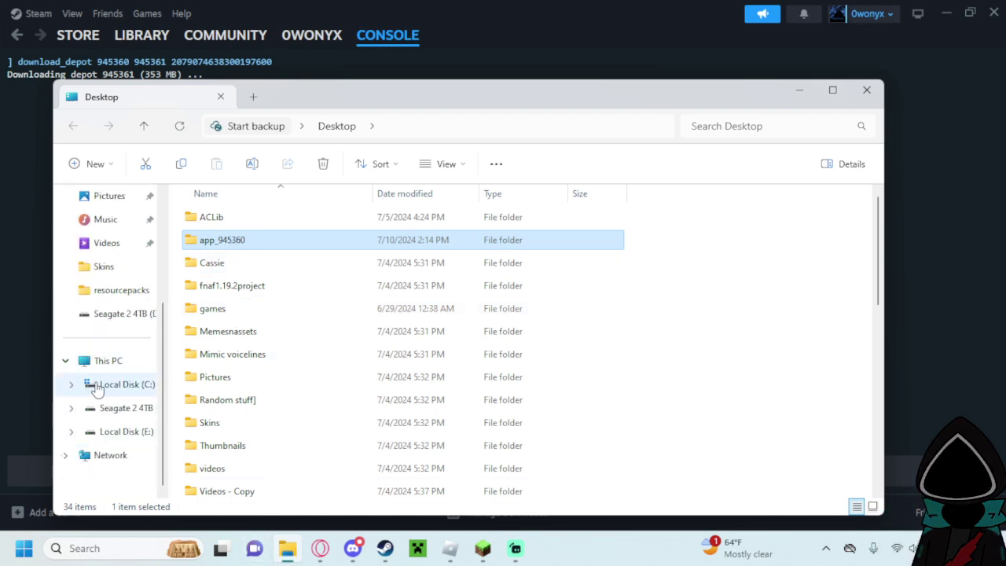
pyautogui.click(96, 388)
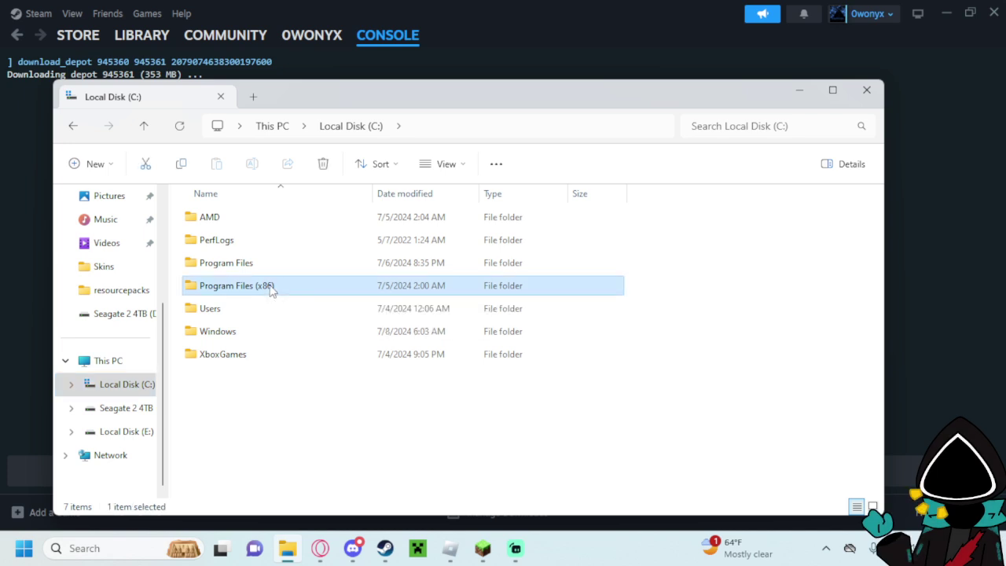
pyautogui.doubleClick(269, 287)
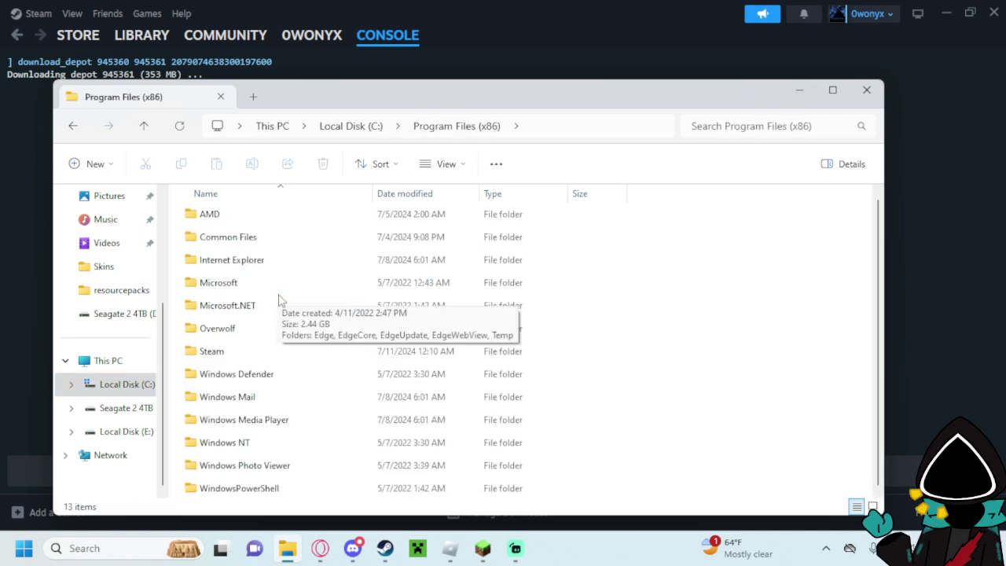
pyautogui.doubleClick(212, 351)
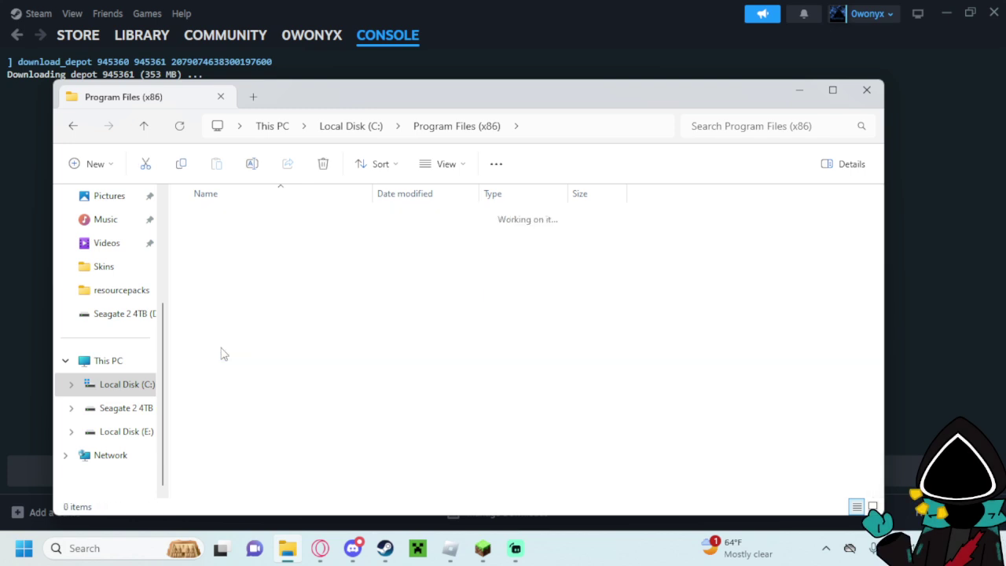
pyautogui.scroll(-2, 236, 340)
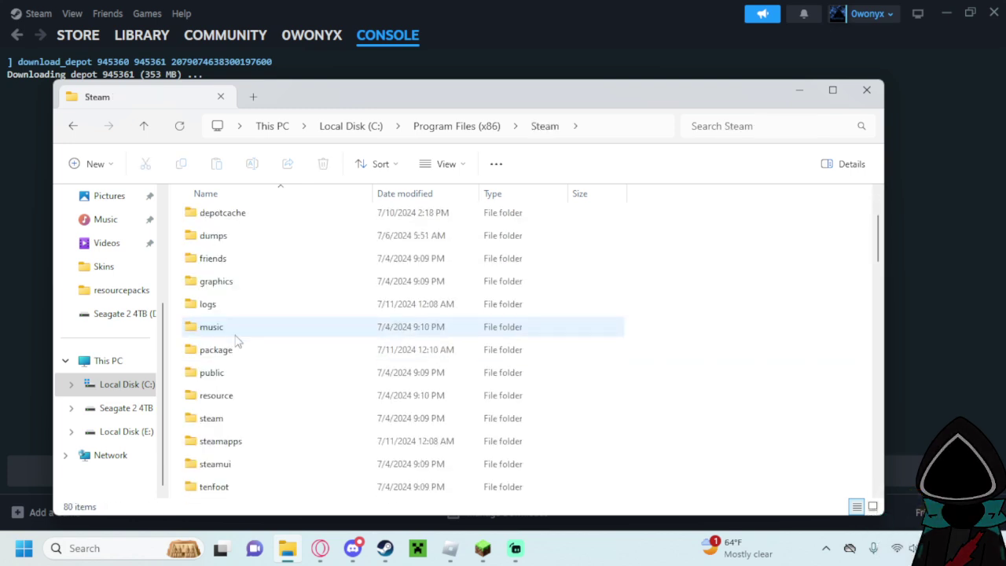
pyautogui.doubleClick(245, 441)
pyautogui.doubleClick(225, 241)
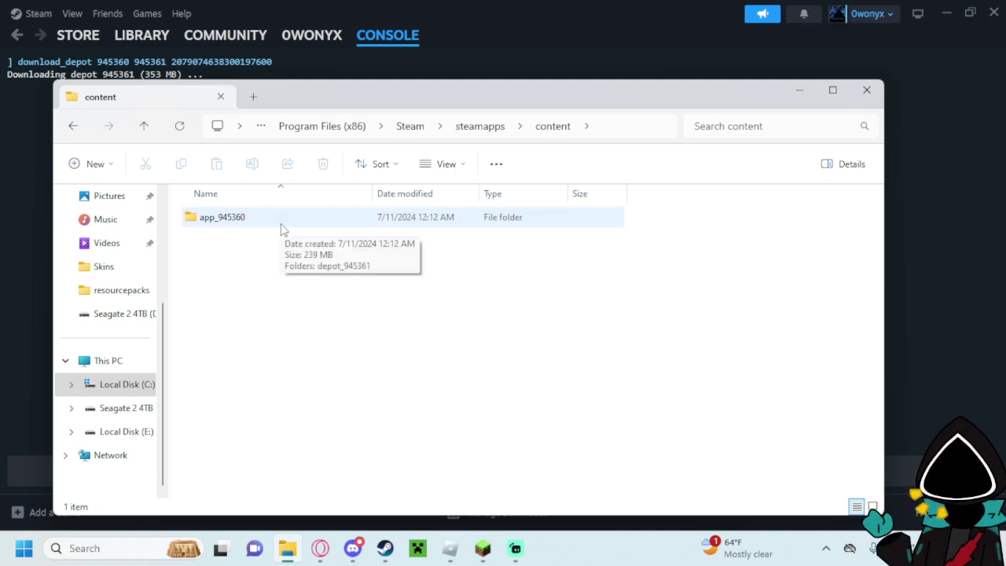
pyautogui.doubleClick(265, 231)
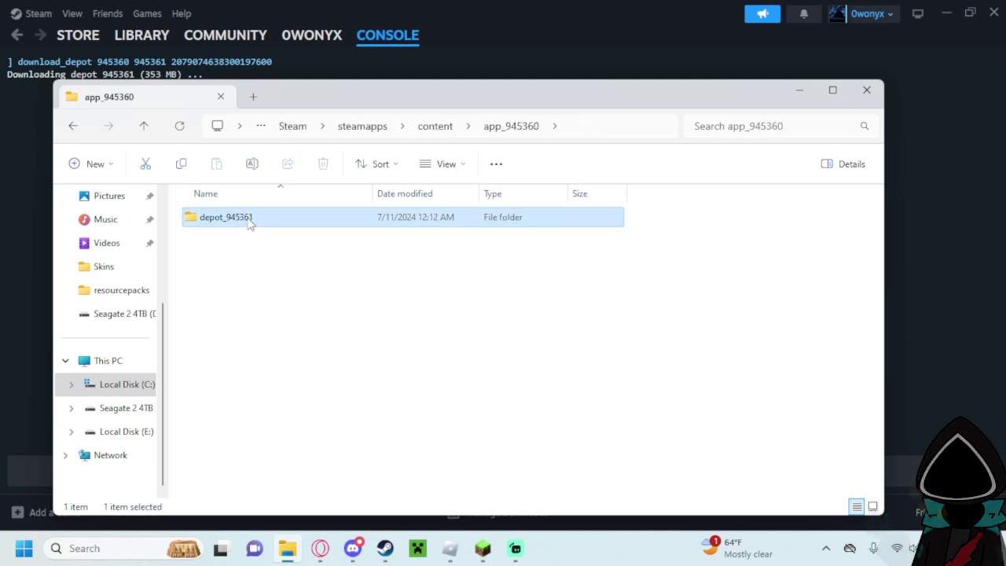
pyautogui.doubleClick(248, 220)
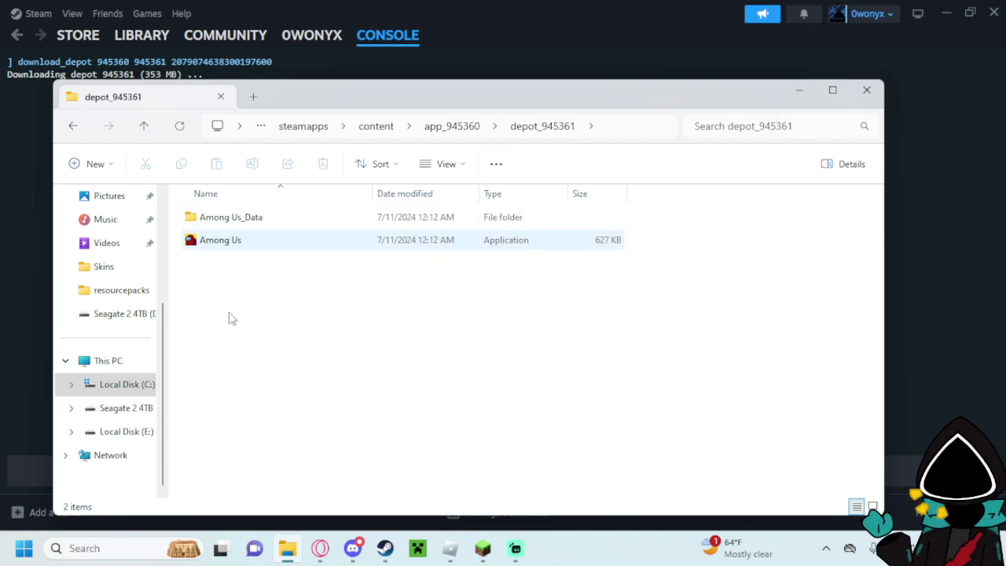
# Launch Among Us from the depot_945361 folder on the Desktop and dismiss the account connection error
pyautogui.moveTo(292, 554)
pyautogui.scroll(2, 118, 315)
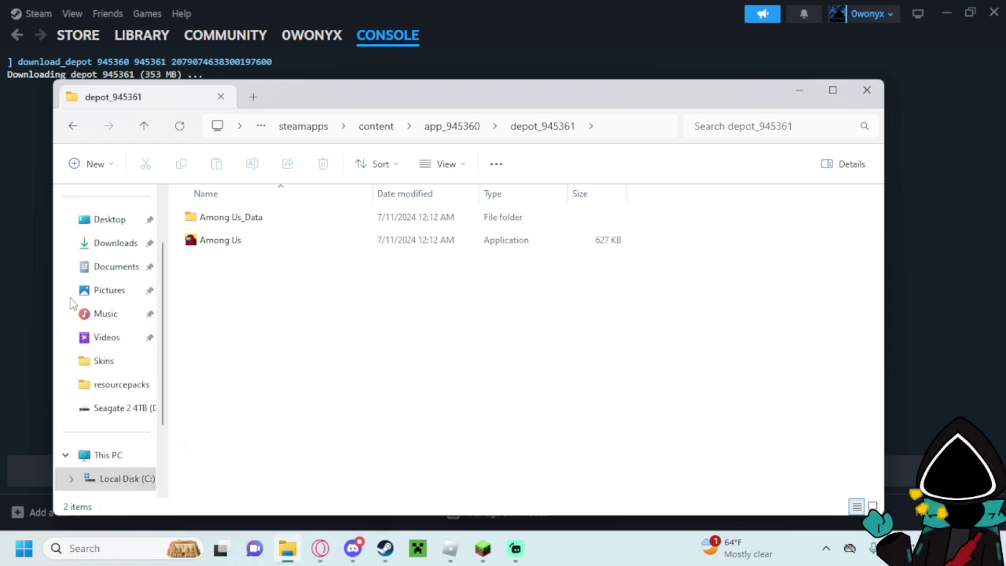
pyautogui.click(98, 222)
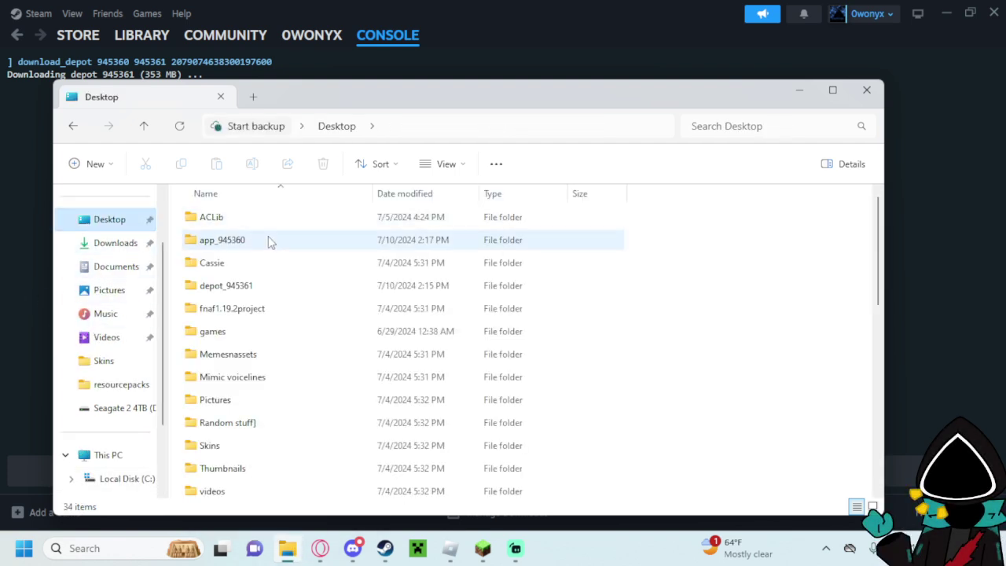
pyautogui.doubleClick(267, 238)
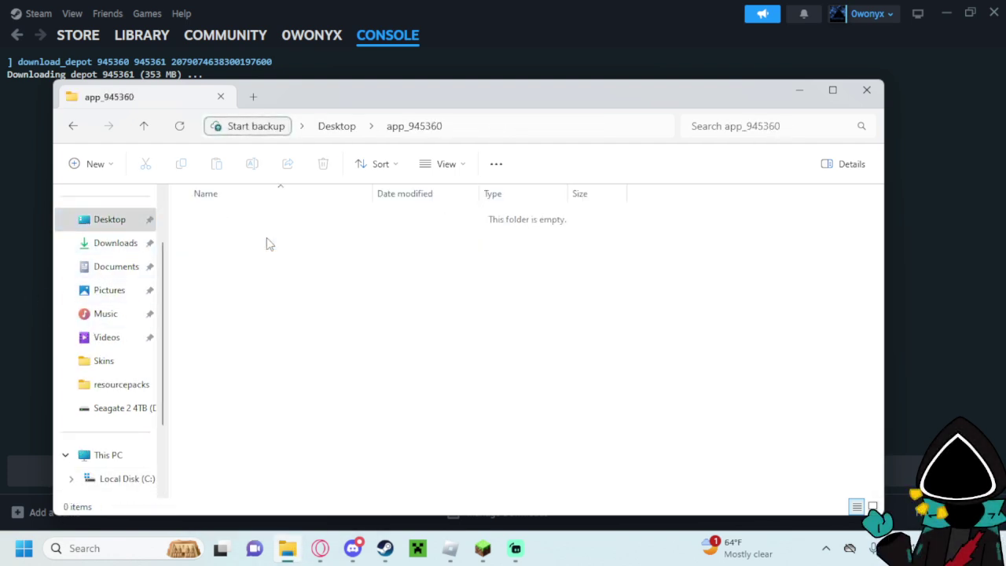
pyautogui.click(72, 132)
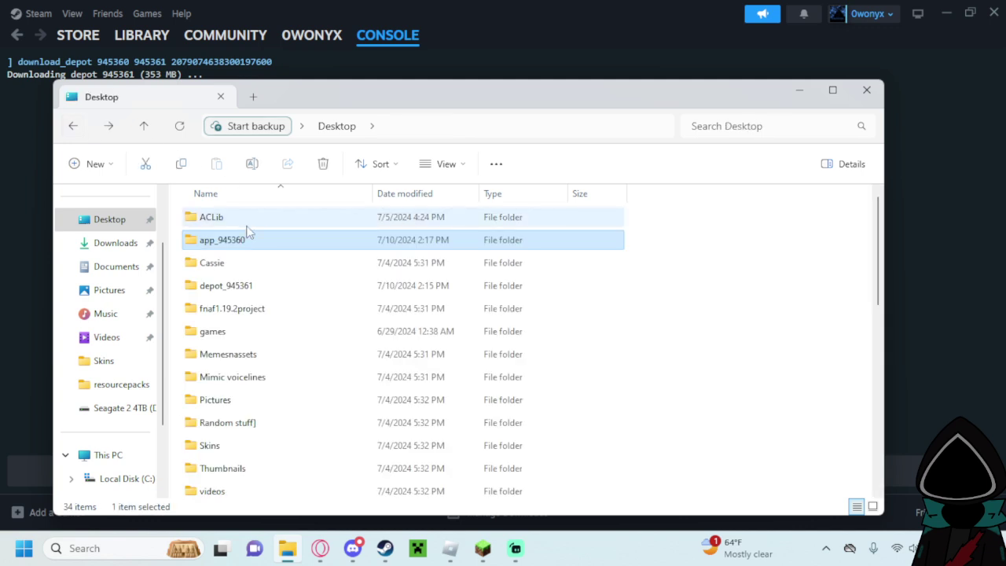
pyautogui.doubleClick(236, 287)
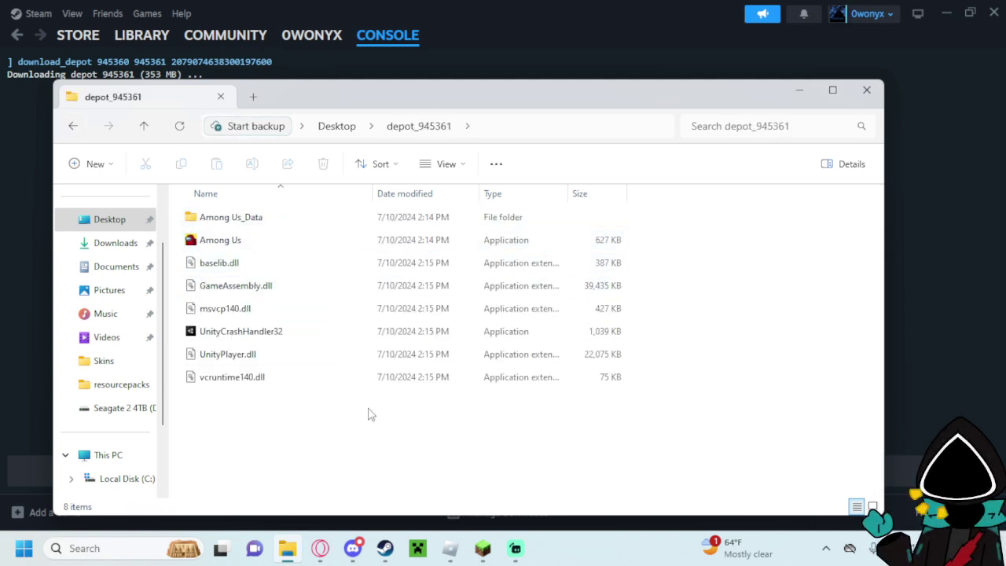
pyautogui.click(237, 242)
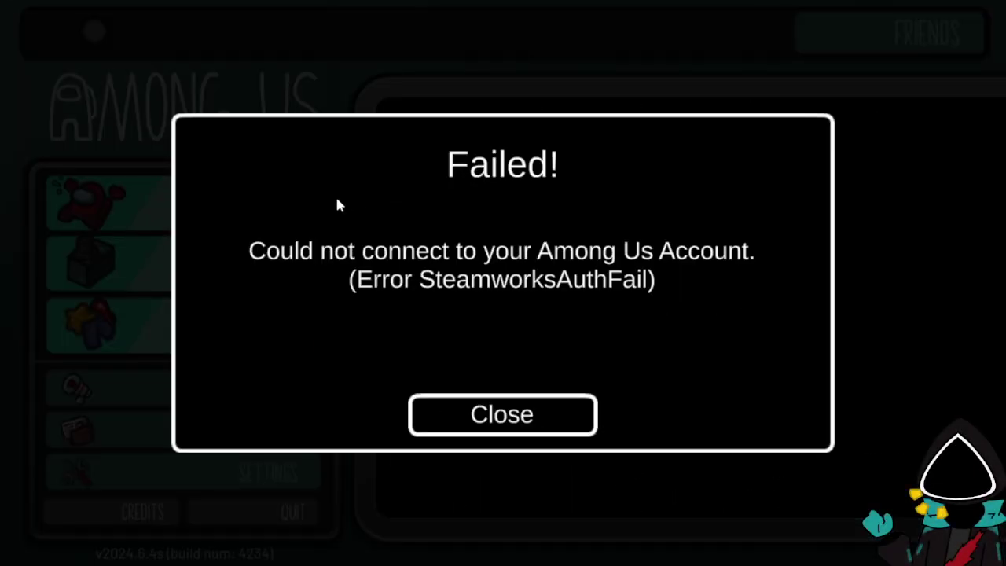
pyautogui.click(544, 419)
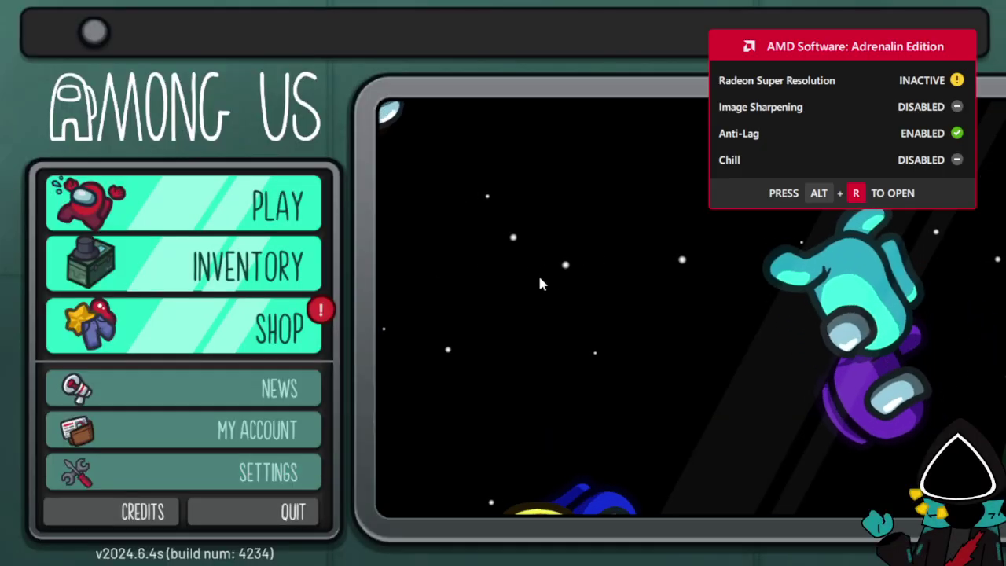